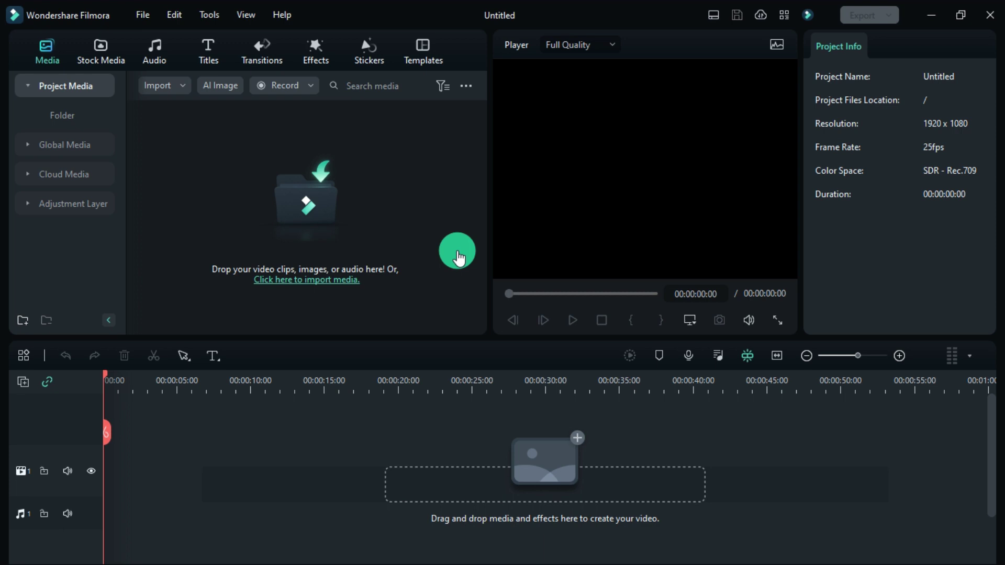
Step: Import Template 1 through Template 5 into the project media
left_click(303, 196)
left_click(514, 231)
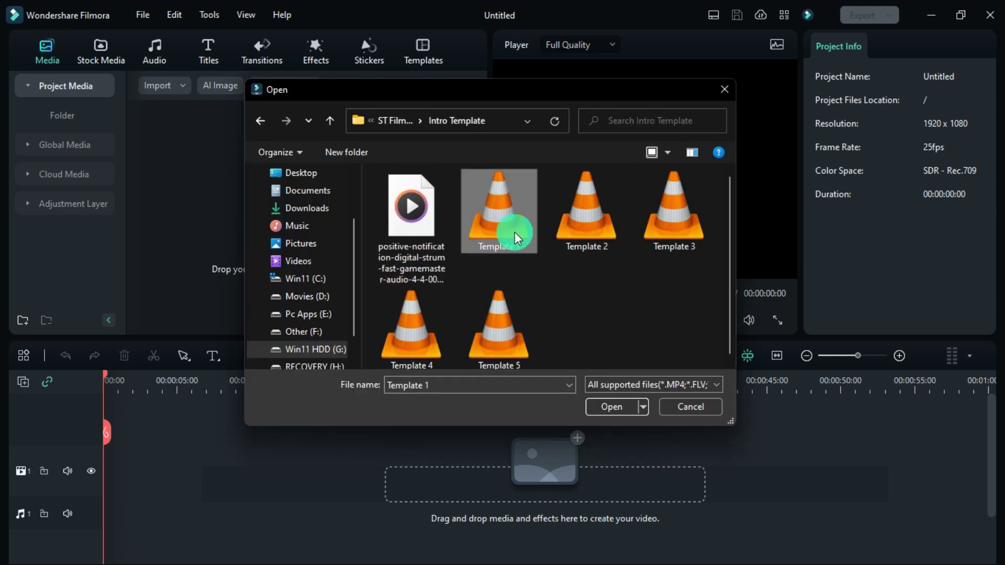
left_click(519, 326, "shift")
left_click(612, 407)
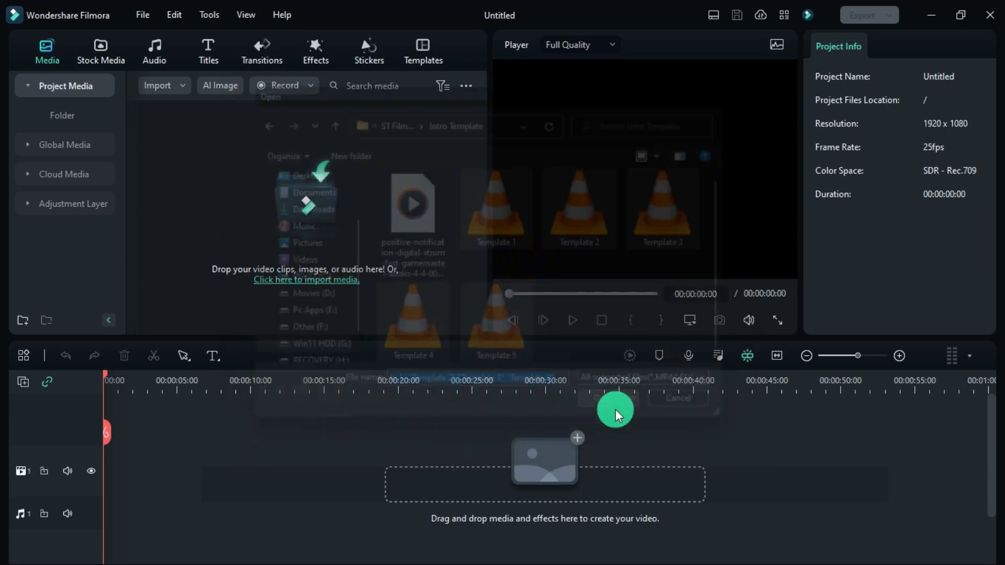
Step: Set preview quality to quarter and preview Template 1 in the player
left_click(569, 45)
left_click(571, 108)
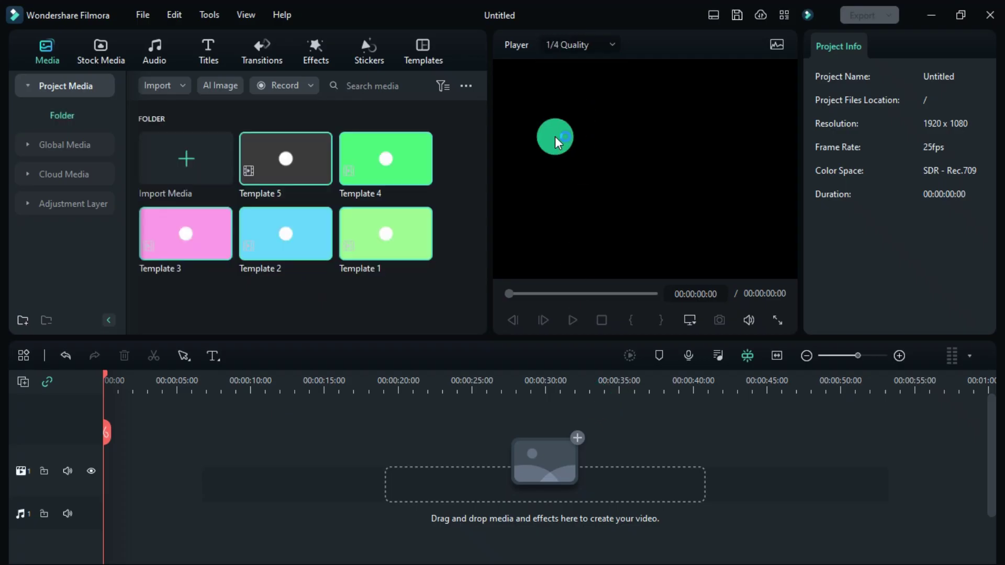
left_click(308, 311)
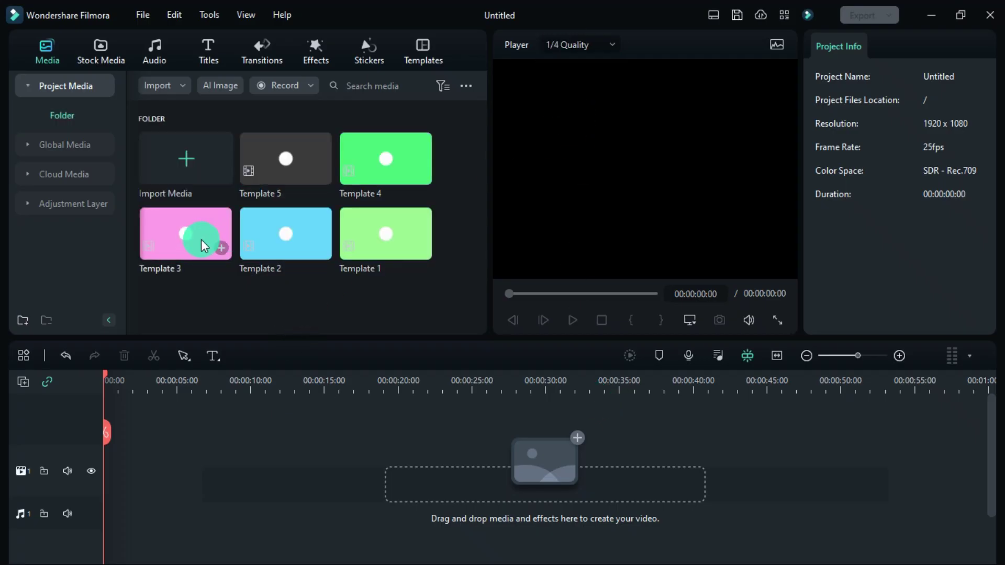
double_click(365, 213)
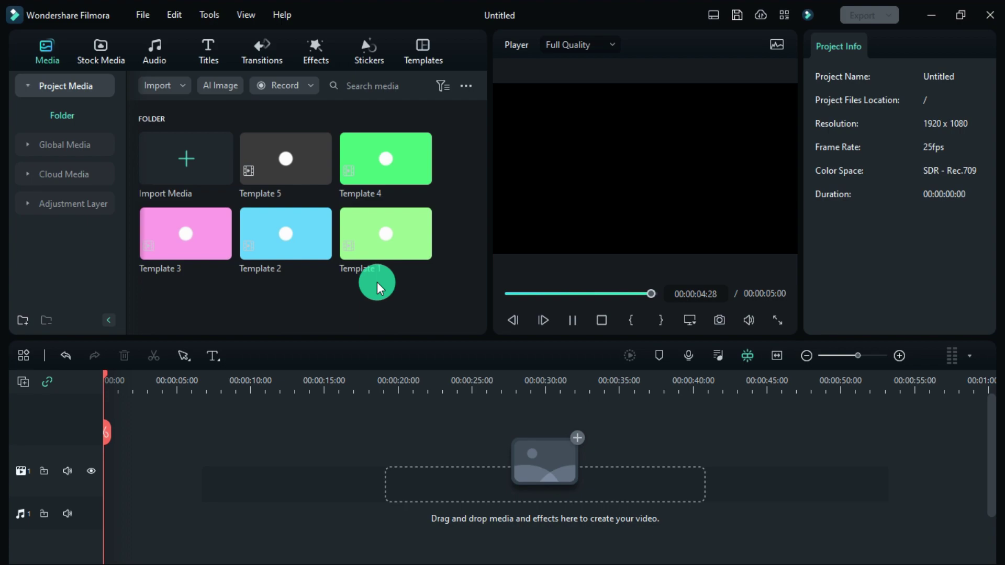
Step: Place Template 4 on the video track, keep the 60fps frame rate, and scrub to 00:00:02:11
left_click_drag(386, 160, 90, 489)
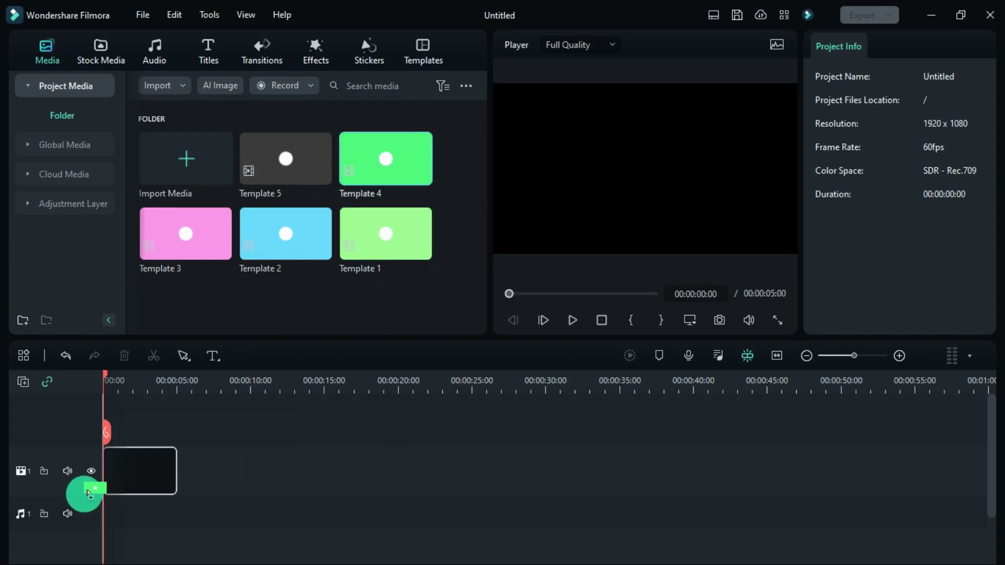
left_click(590, 377)
scroll(370, 382, "up", 3)
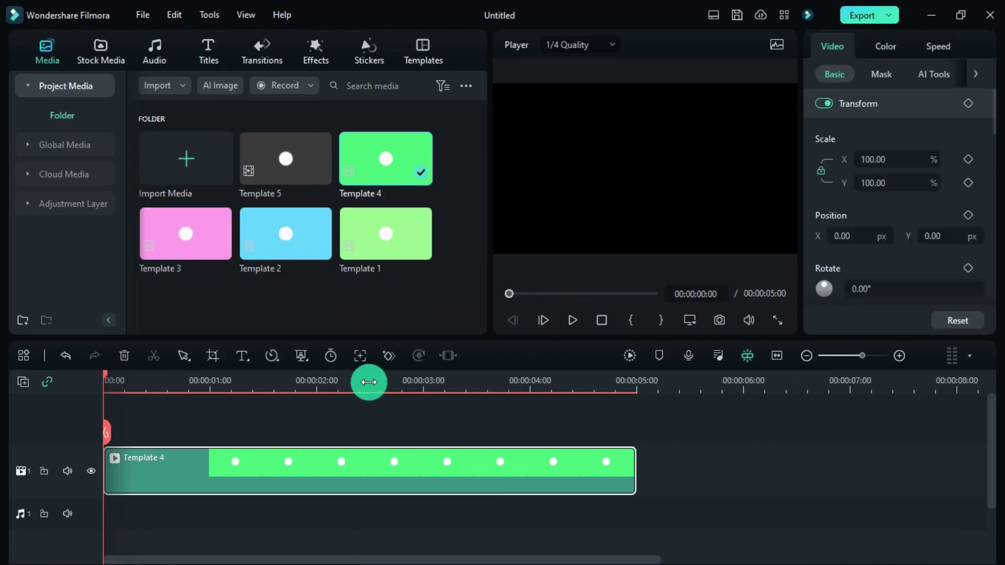
left_click(257, 380)
left_click_drag(257, 378, 282, 419)
Step: Import the Logo image from the Media folder
left_click(175, 153)
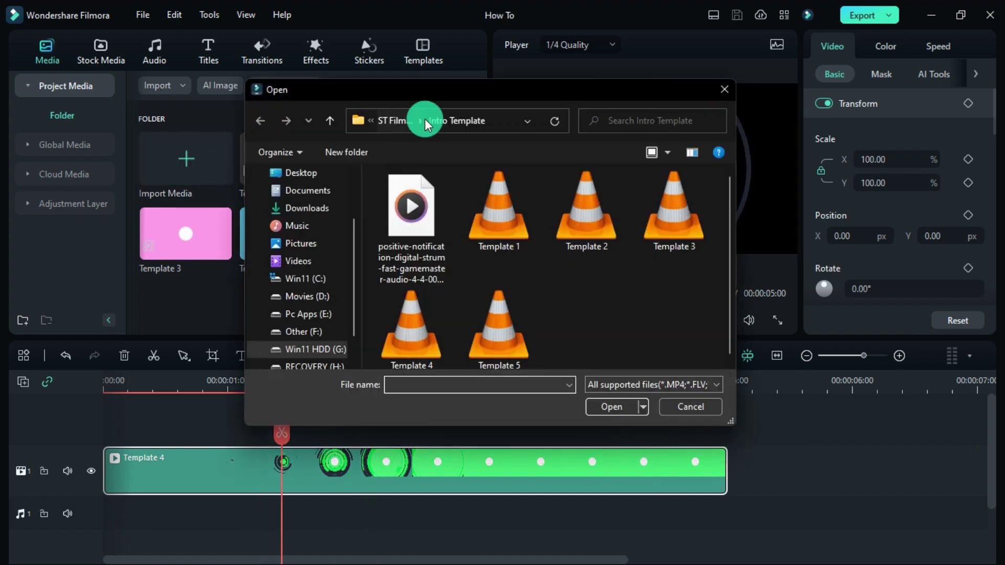
left_click(422, 121)
left_click(446, 189)
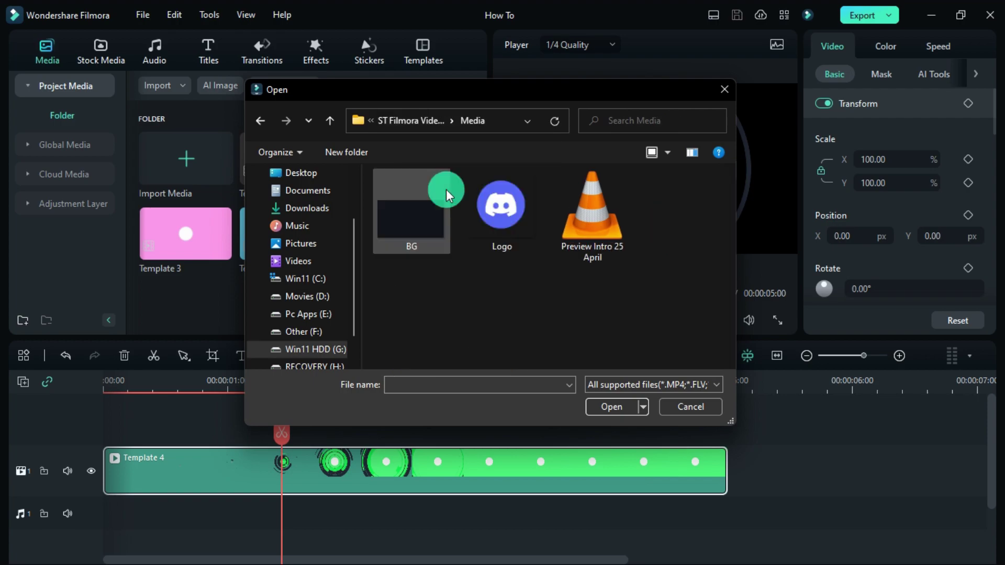
double_click(489, 207)
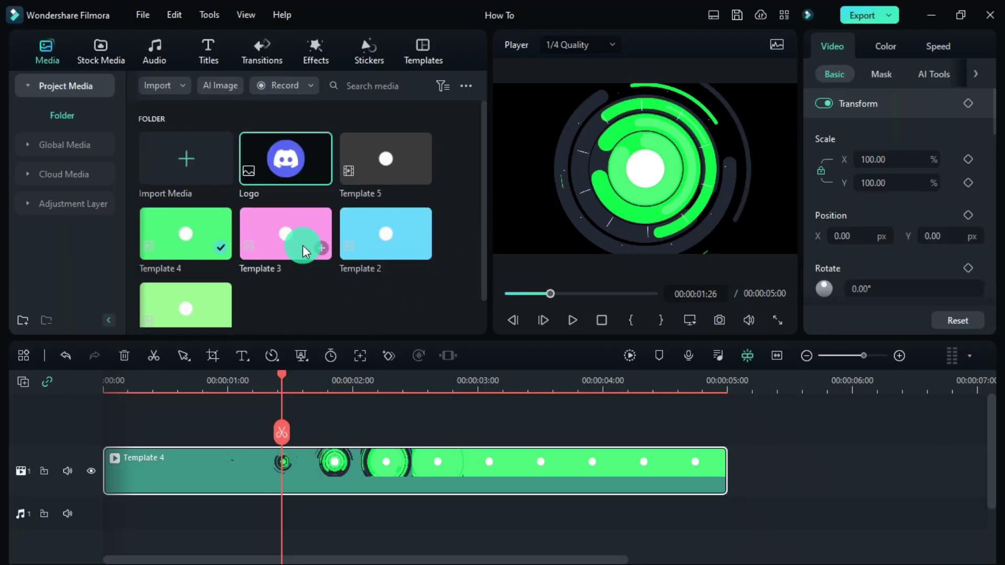
Step: Delete the unused Templates 1, 2, 3 and 5 from the project media
left_click(375, 163)
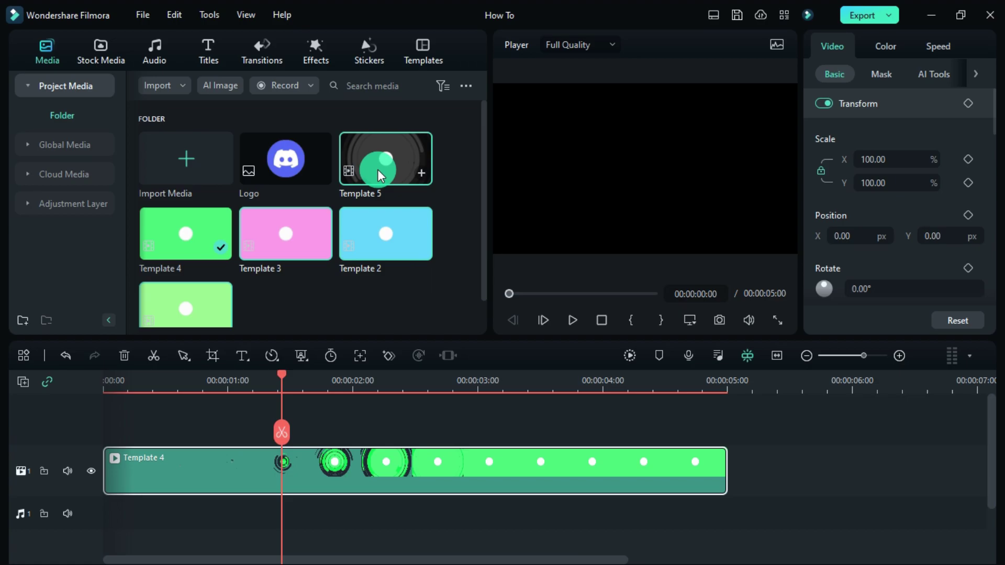
key("Delete")
left_click(583, 287)
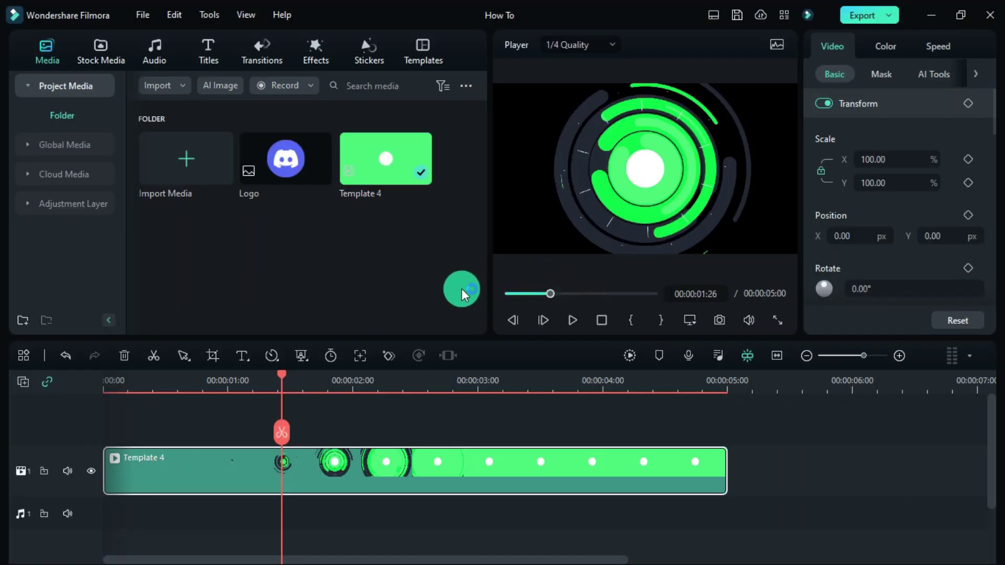
Step: Put the Logo image on track 2 above Template 4 and scale it to 13%
left_click(202, 432)
left_click_drag(202, 432, 277, 449)
left_click_drag(249, 159, 374, 474)
left_click_drag(905, 161, 895, 163)
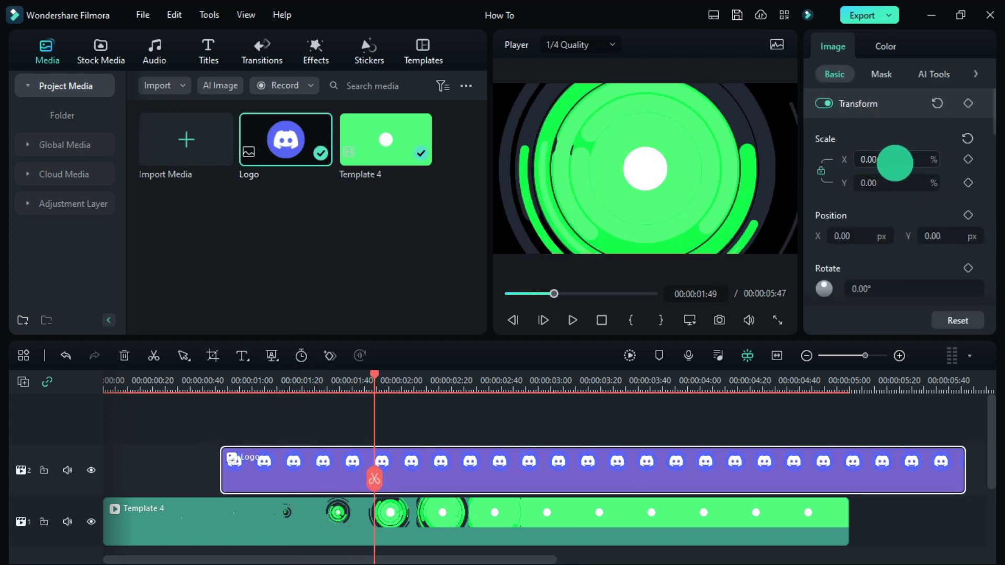
left_click_drag(324, 381, 302, 385)
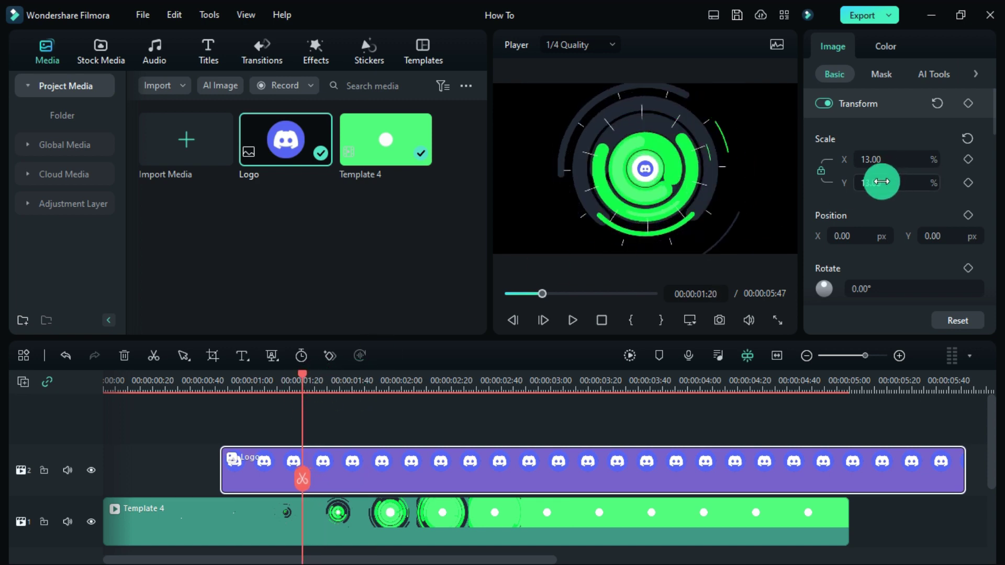
Step: Add Logo Scale keyframes at 01:20, 01:35 and 01:50
left_click(968, 159)
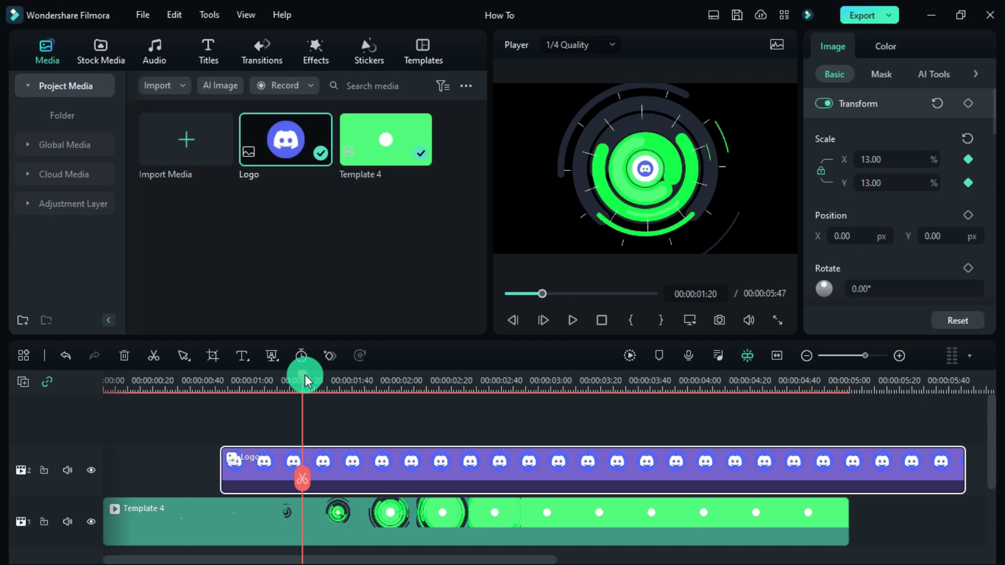
left_click_drag(305, 374, 377, 395)
left_click(968, 159)
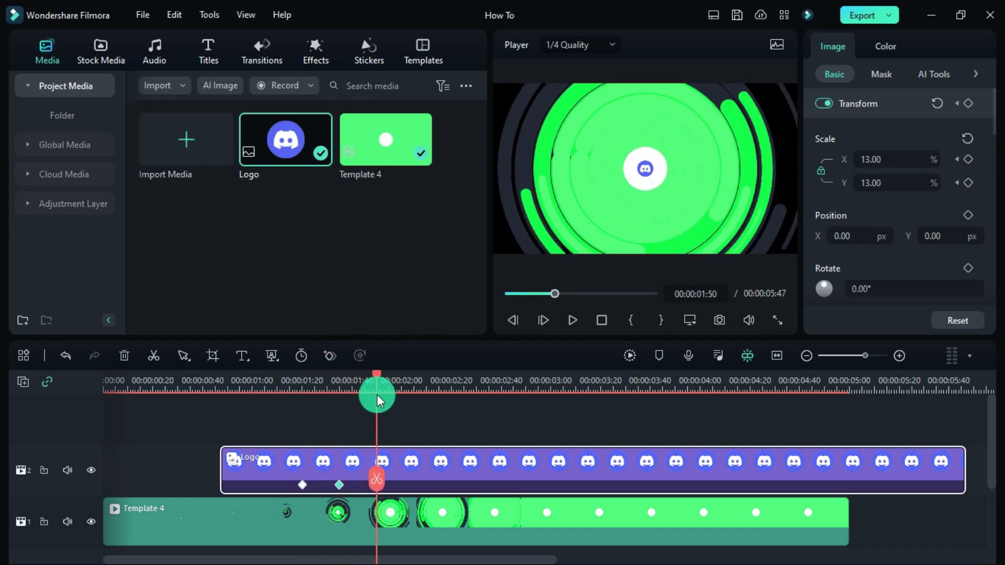
left_click(968, 159)
left_click(956, 159)
left_click(957, 159)
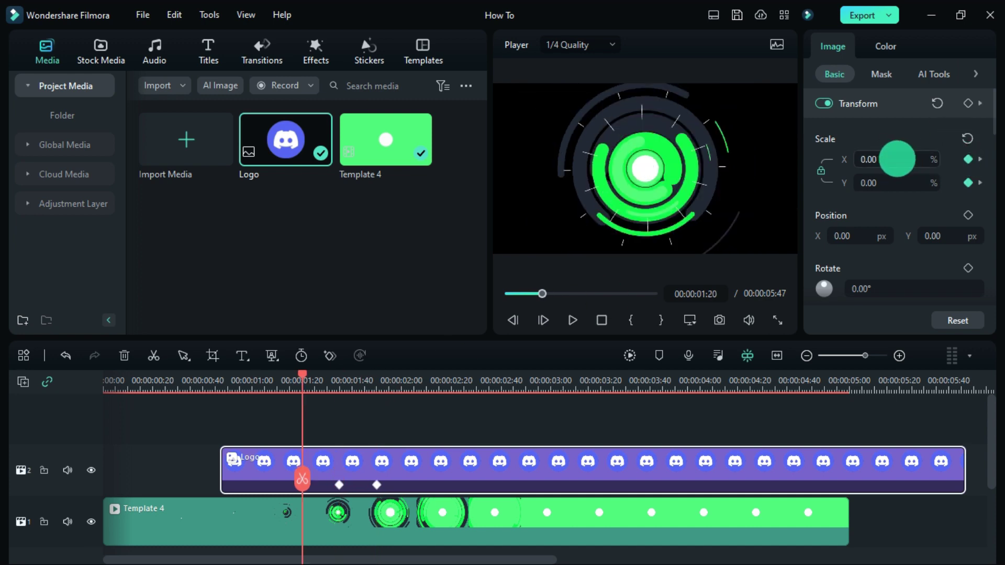
left_click(980, 159)
Step: Set the Logo scale to 30% at the 01:35 and 01:50 keyframes and preview the animation
left_click(872, 159)
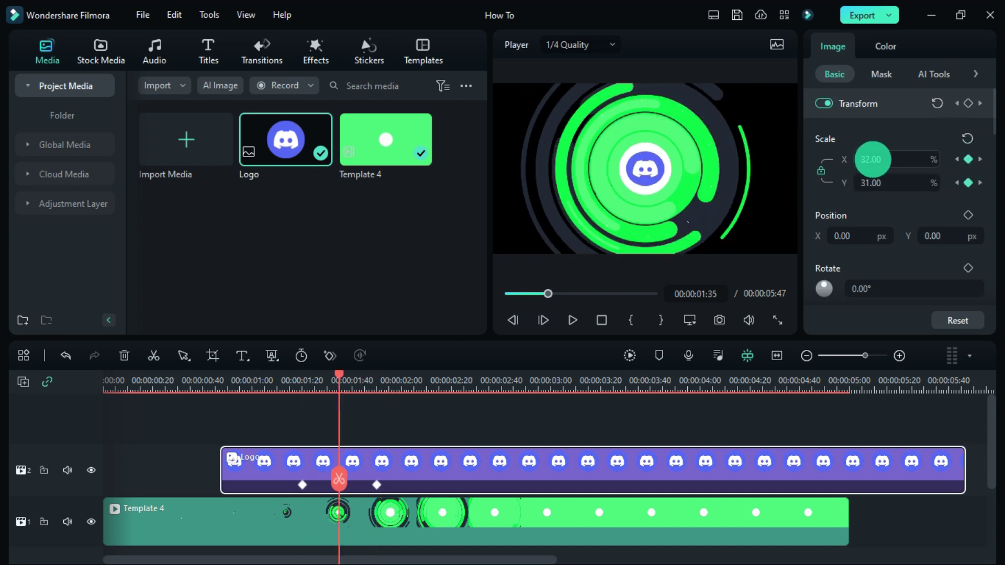
type("30")
key("Return")
left_click(980, 159)
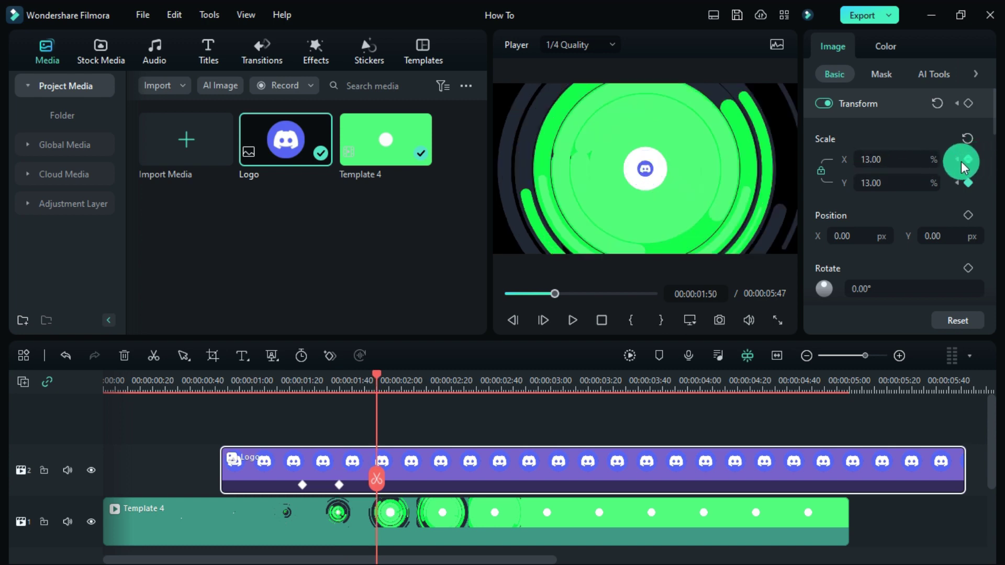
left_click(879, 160)
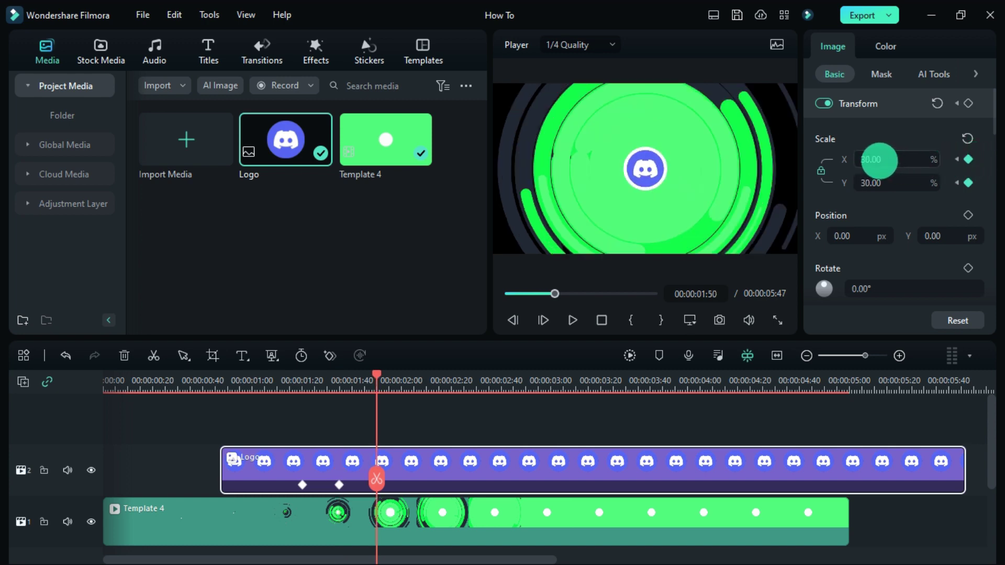
left_click(215, 381)
key("space")
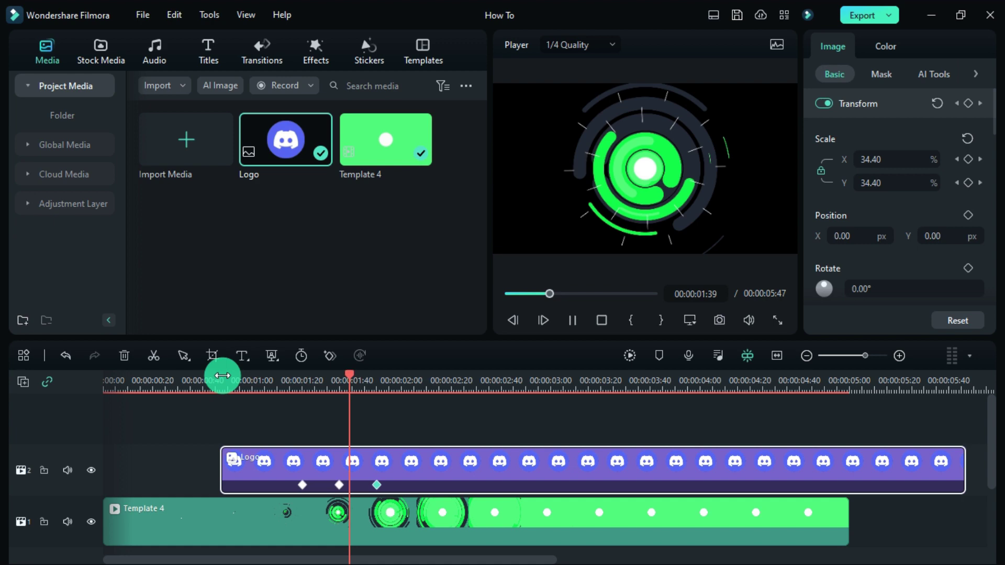
key("space")
Step: Split the Logo clip at 5 seconds, delete the later piece, and play back the intro
left_click(774, 382)
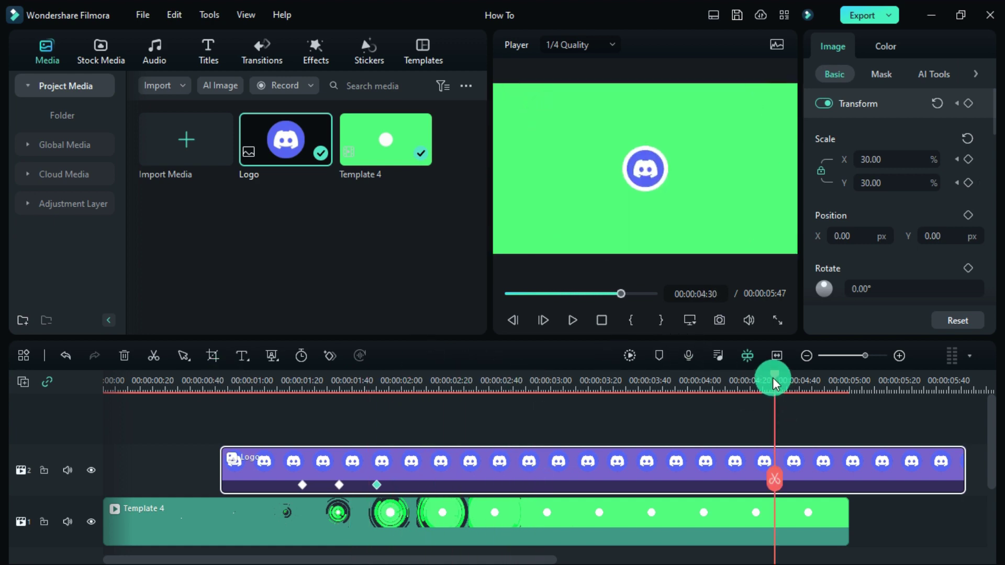
left_click_drag(775, 382, 847, 437)
left_click(849, 479)
left_click(892, 473)
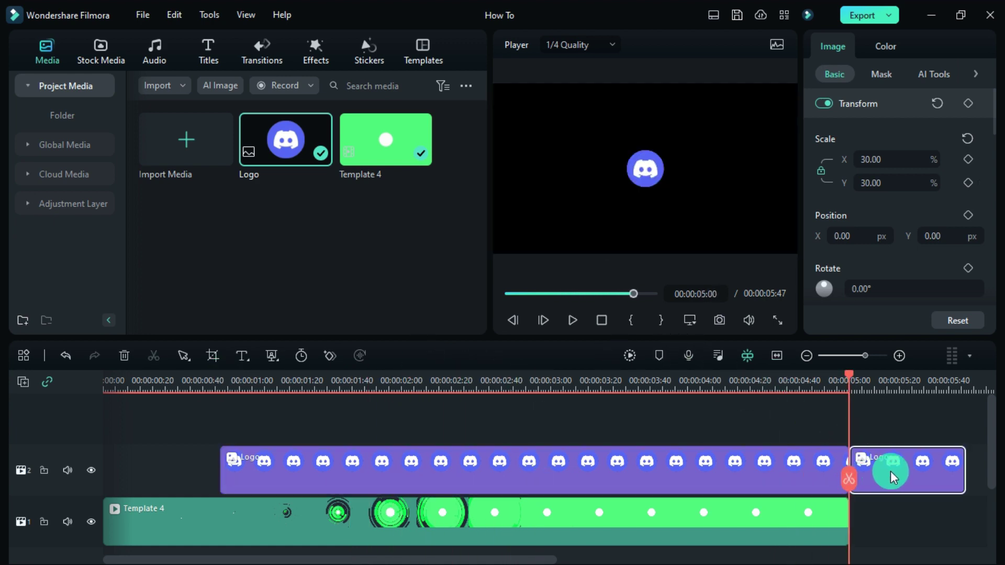
key("Delete")
left_click(631, 353)
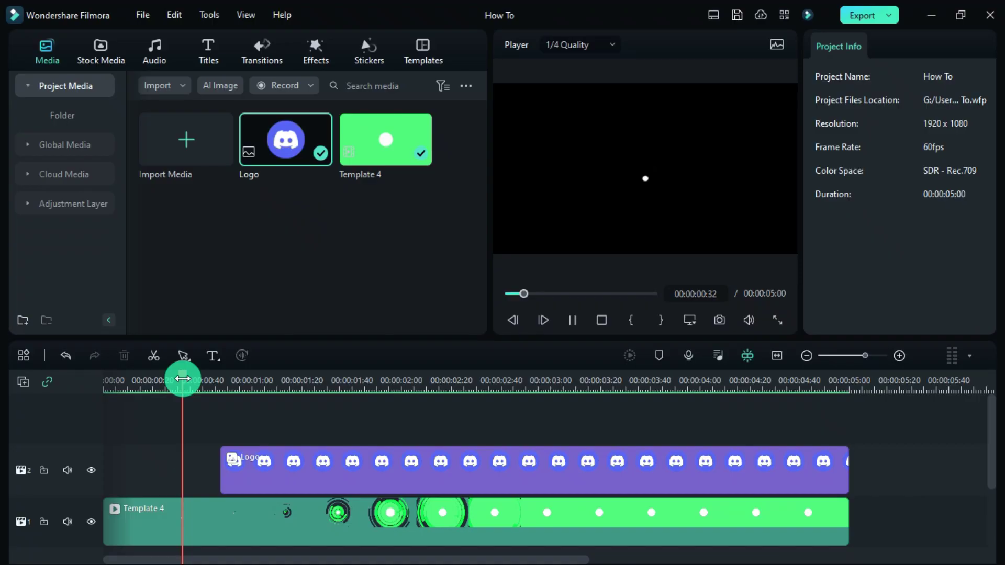
key("space")
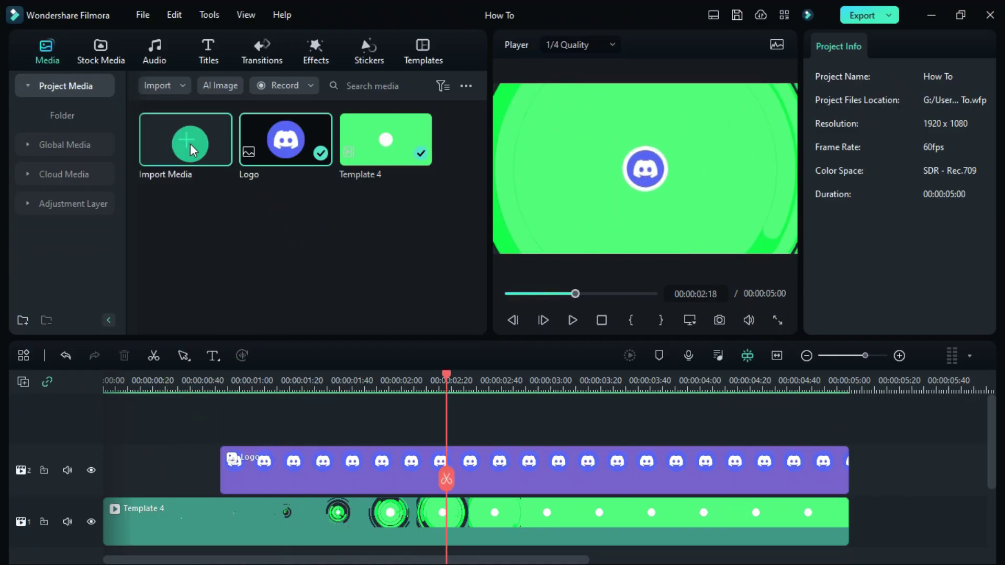
Step: Import the positive-notification sound from the Intro Template folder
left_click(190, 143)
left_click(451, 121)
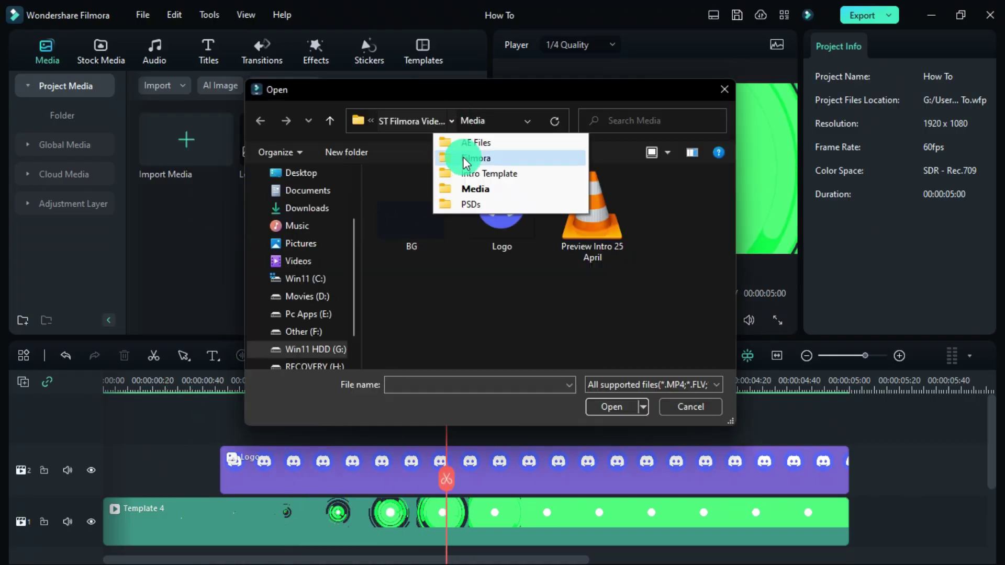
left_click(467, 172)
double_click(411, 219)
scroll(359, 480, "down", 3)
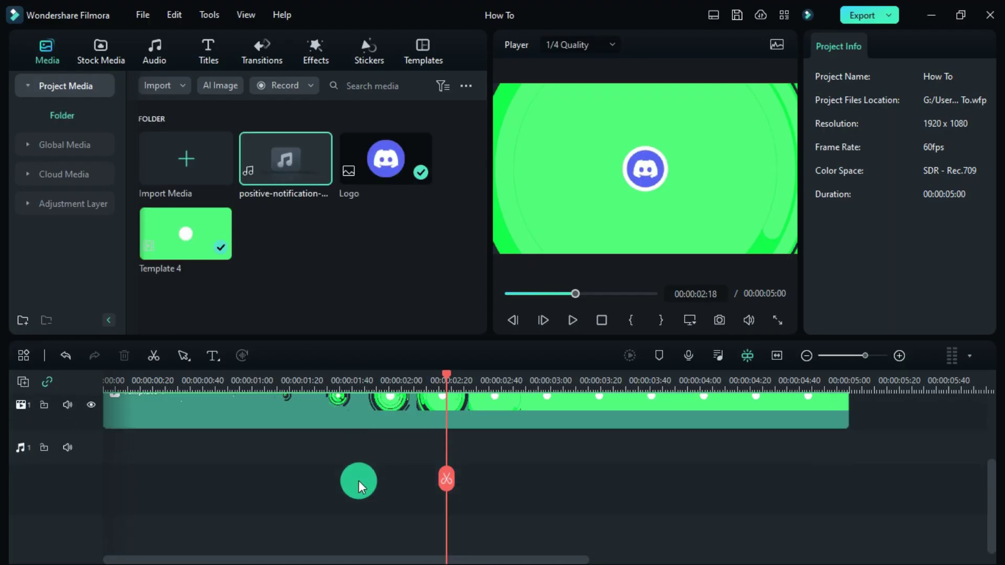
Step: Place the notification sound on the audio track and shift it slightly later
left_click_drag(292, 162, 297, 442)
left_click(339, 416)
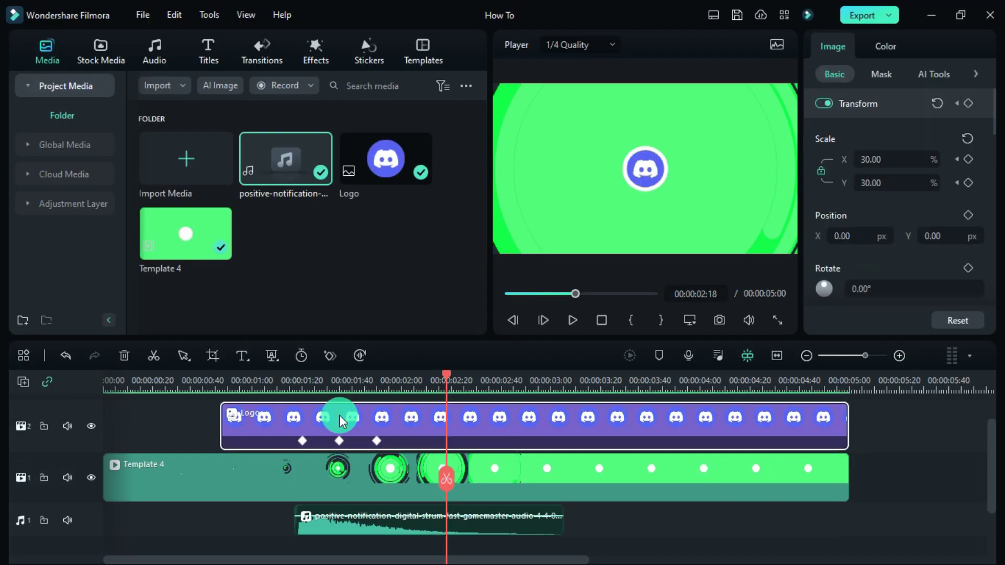
left_click_drag(293, 378, 307, 394)
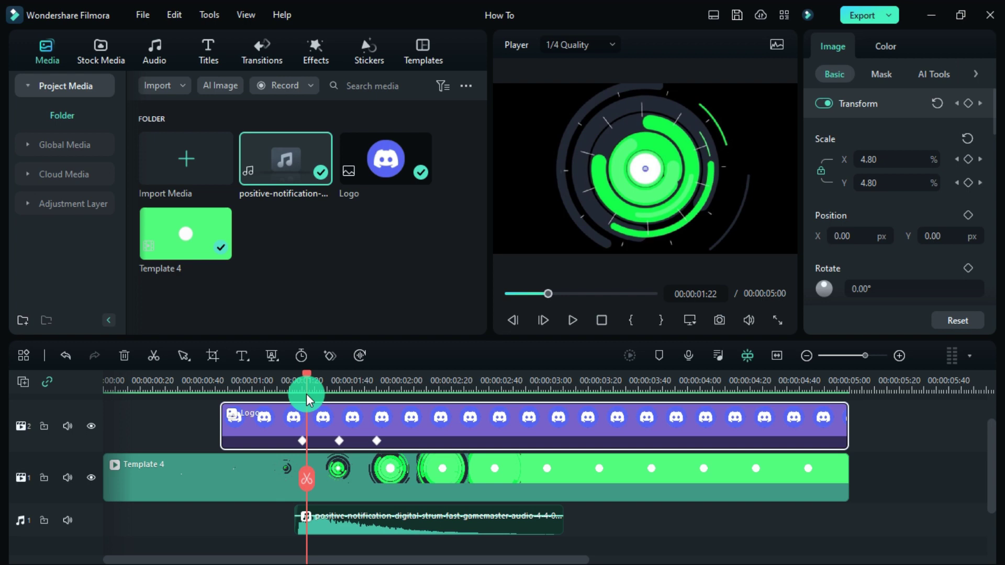
left_click_drag(334, 538, 347, 534)
left_click_drag(309, 489, 184, 467)
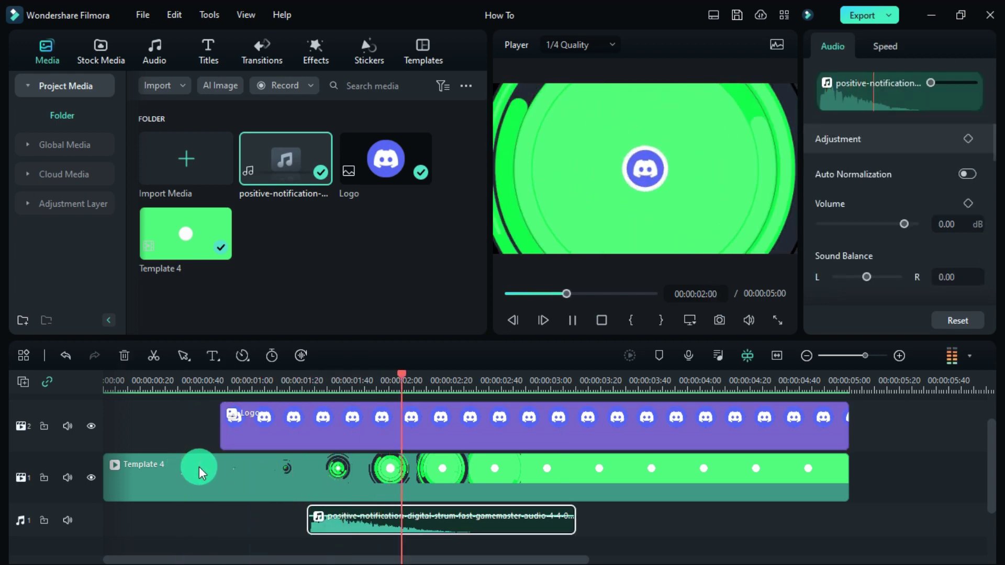
key("space")
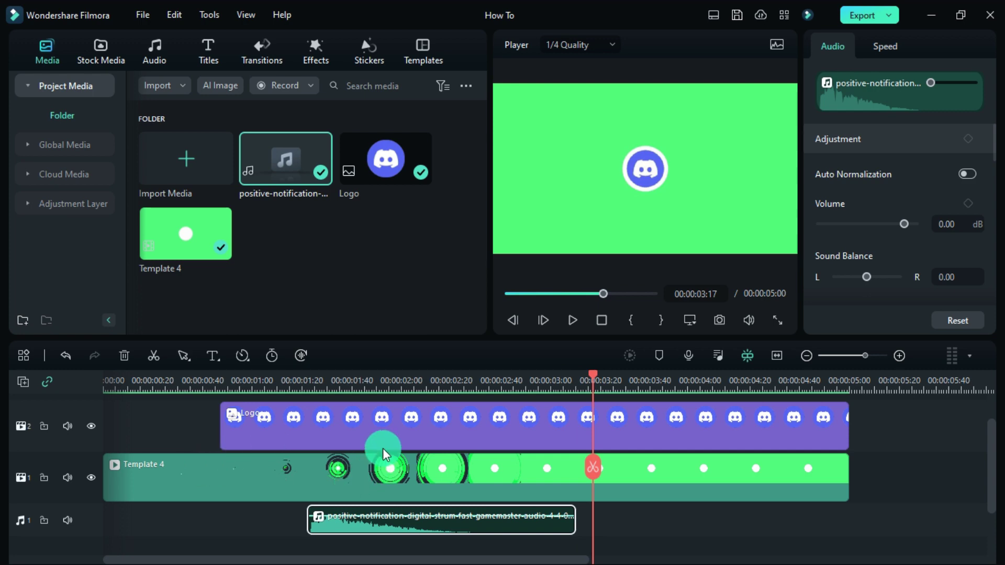
Step: Export the intro with Export Alpha Channel enabled
left_click(867, 16)
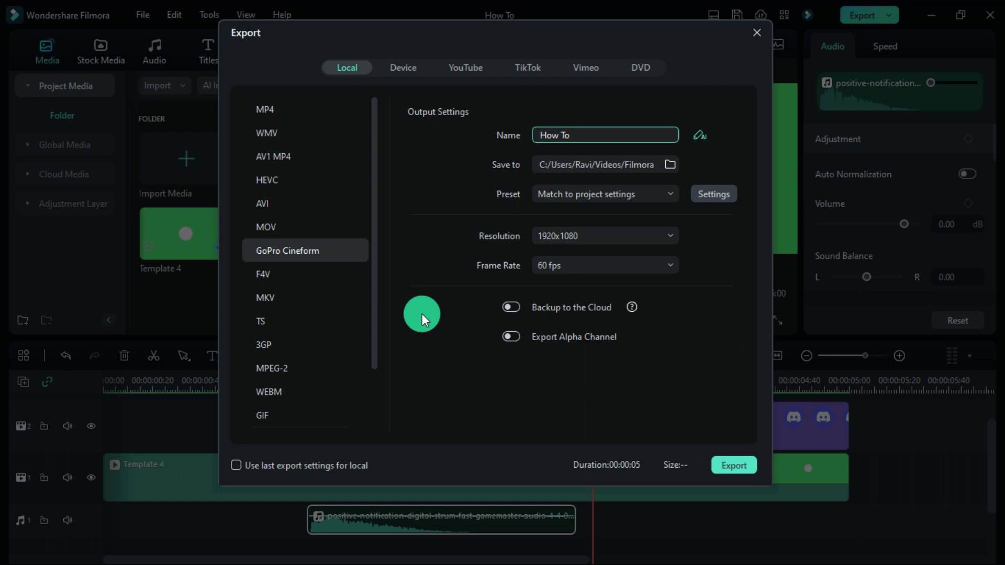
left_click(511, 336)
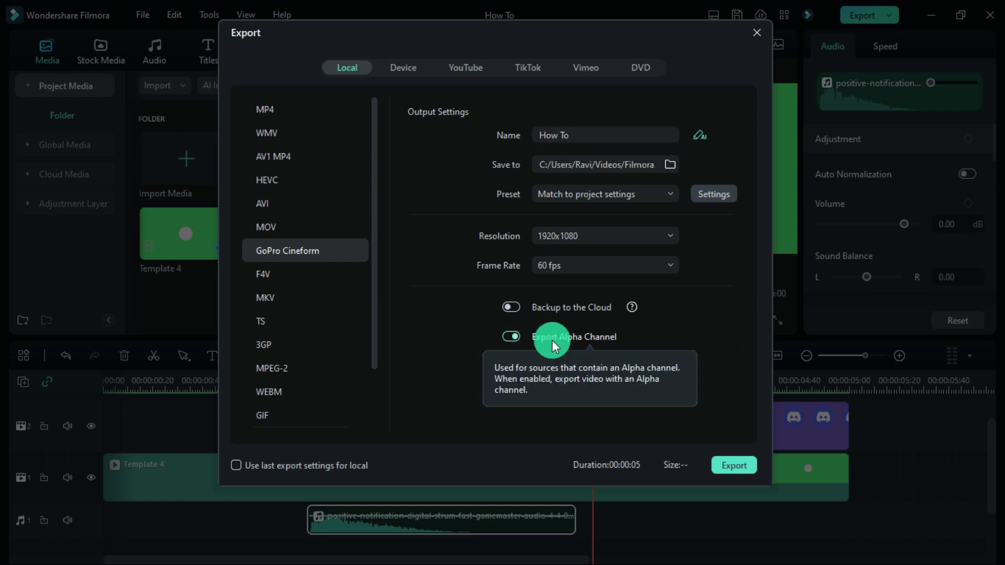
left_click(734, 466)
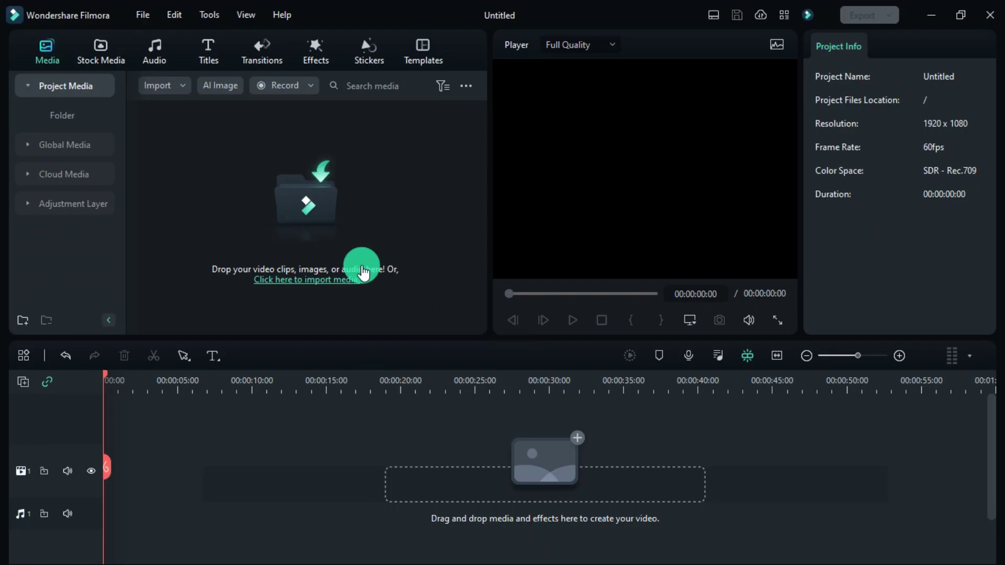
Step: Import Preview Intro 25 April from the Media folder into a new project and place it on the video track
left_click(321, 197)
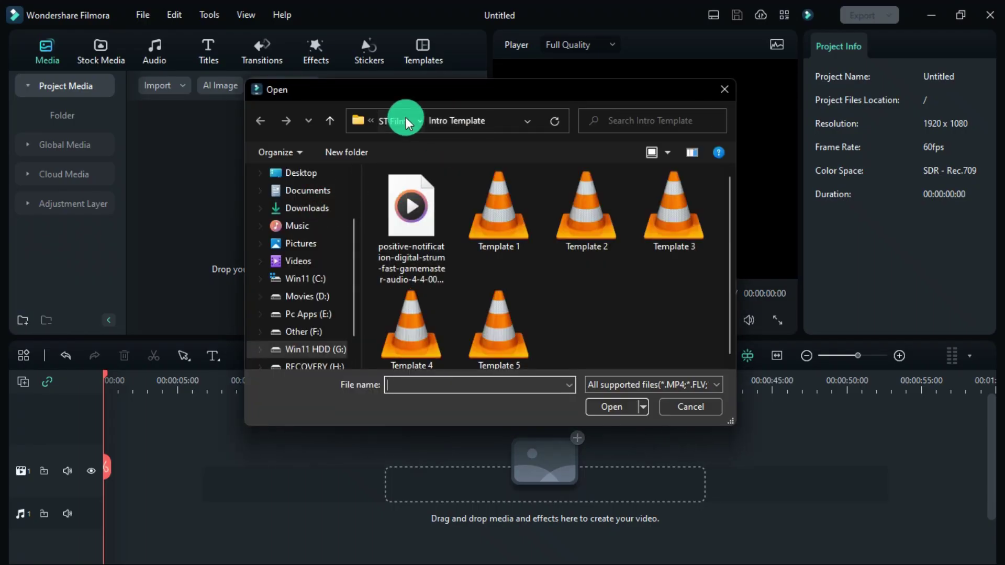
left_click(406, 117)
double_click(429, 244)
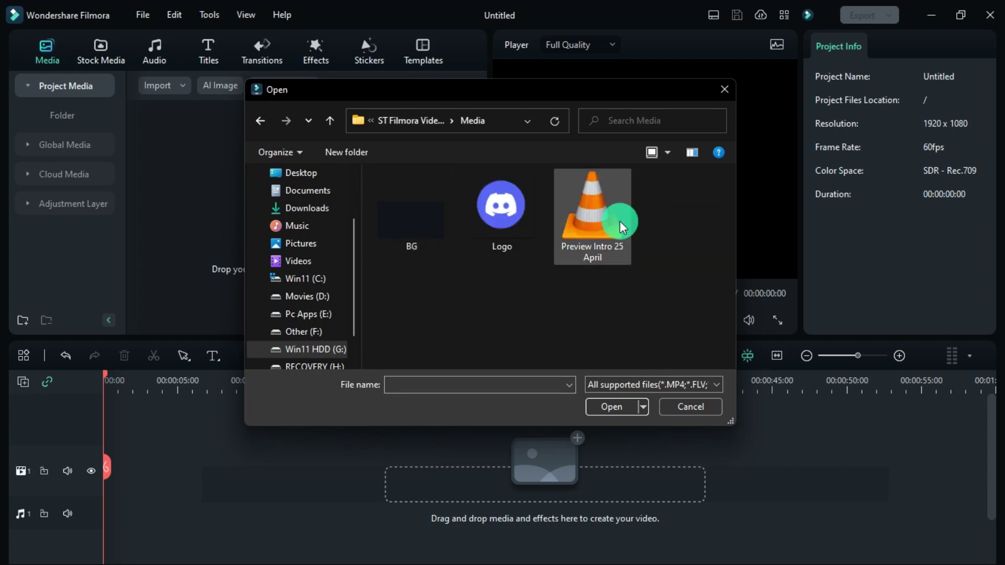
double_click(619, 220)
left_click_drag(294, 409, 100, 477)
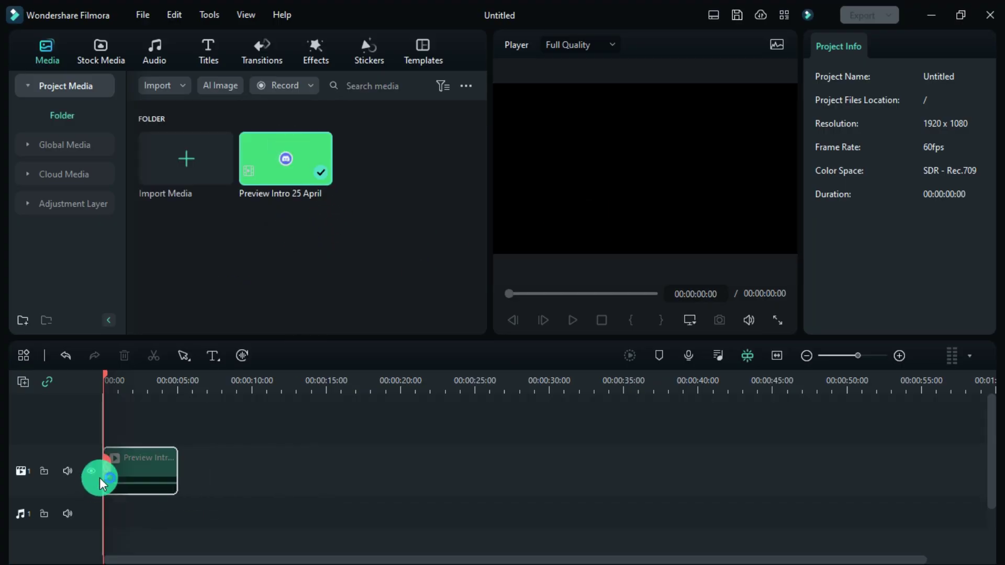
Step: Split the intro clip at 4:00 and delete everything after it
left_click_drag(168, 386, 338, 388)
left_click(299, 453)
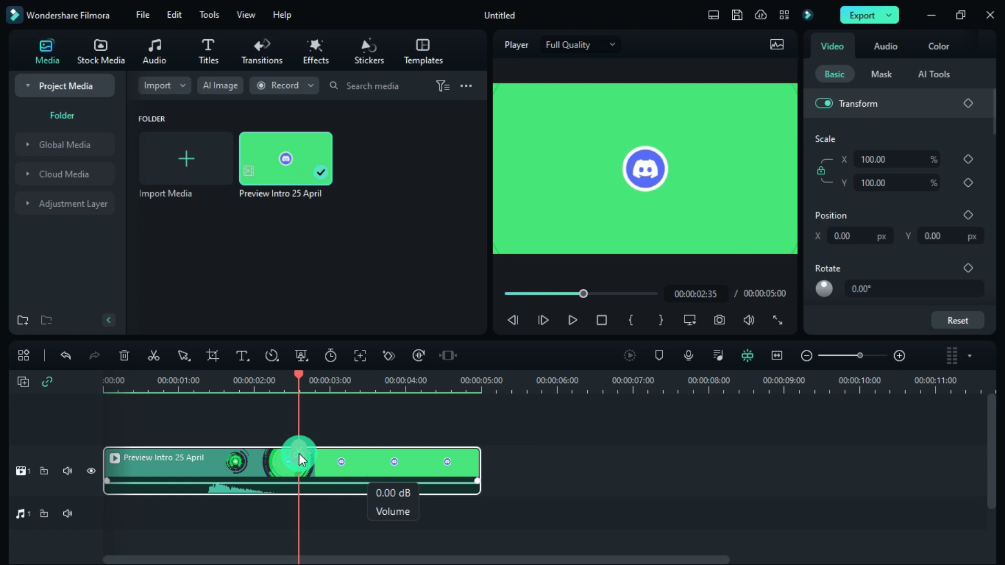
left_click(396, 450)
left_click(410, 461)
left_click(406, 460)
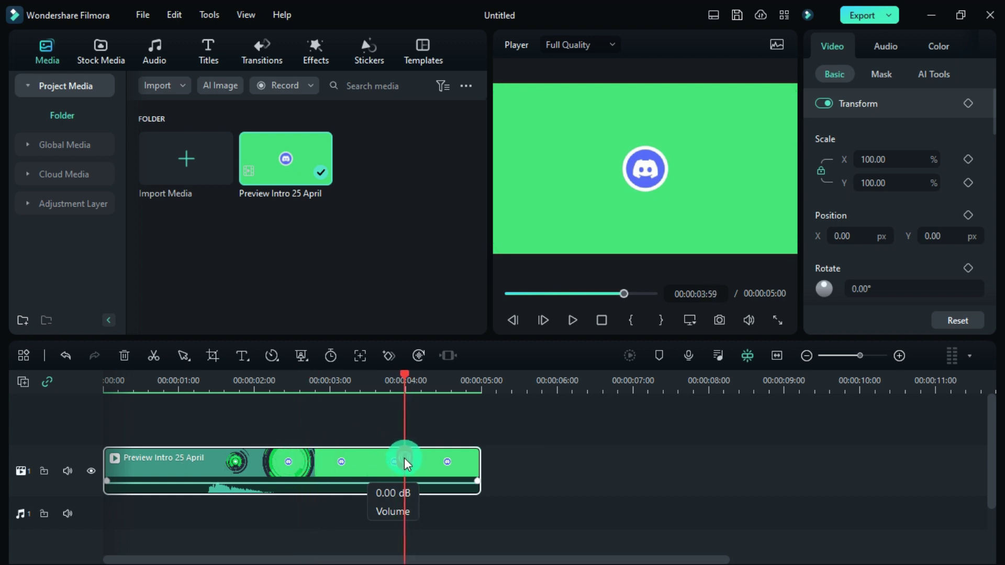
left_click(407, 460)
left_click(440, 460)
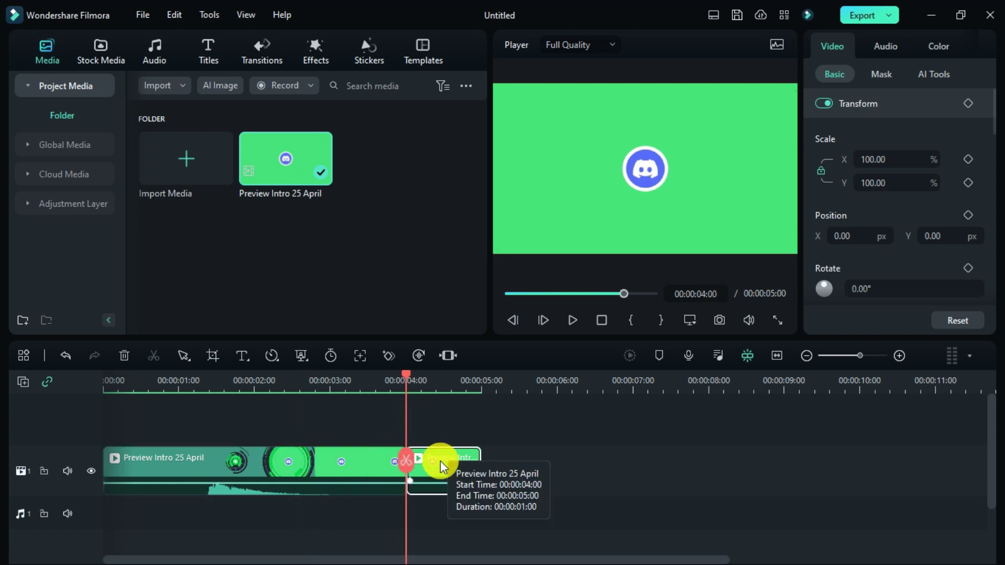
key("Delete")
Step: Paste a copy of the 4-second clip after the original, reverse the copy, and play the sequence
left_click(369, 456)
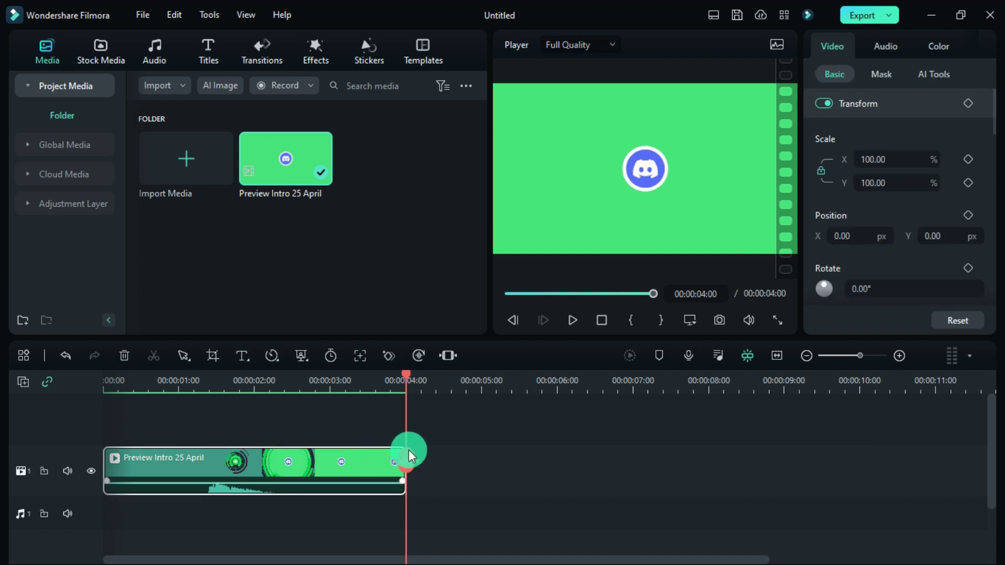
key("ctrl+v")
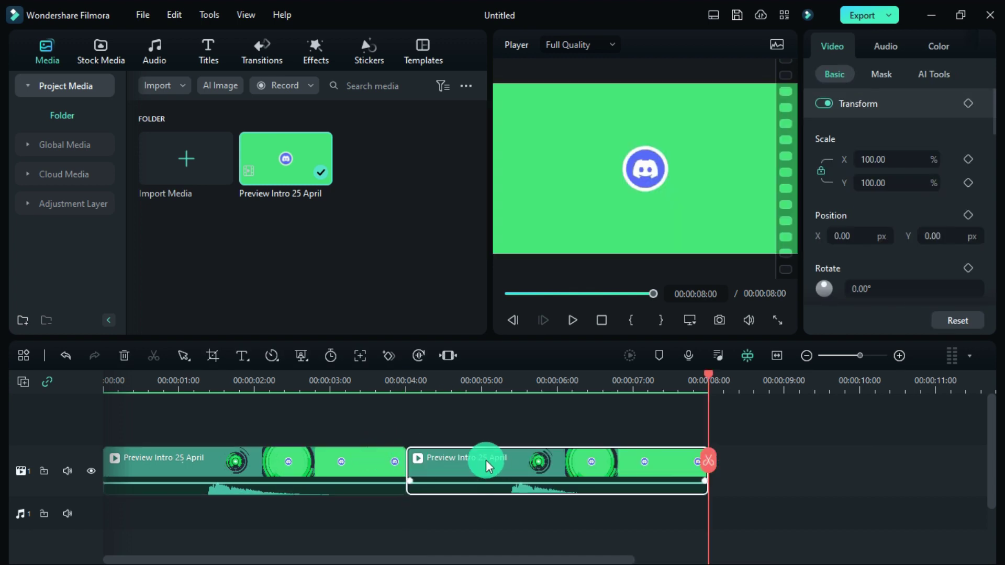
left_click(275, 355)
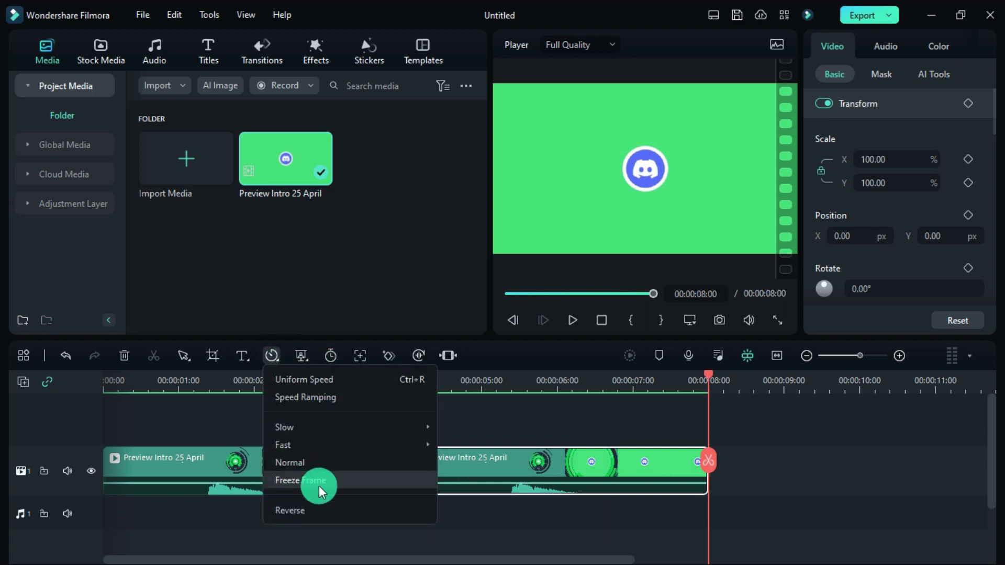
left_click(328, 503)
left_click_drag(372, 411, 340, 413)
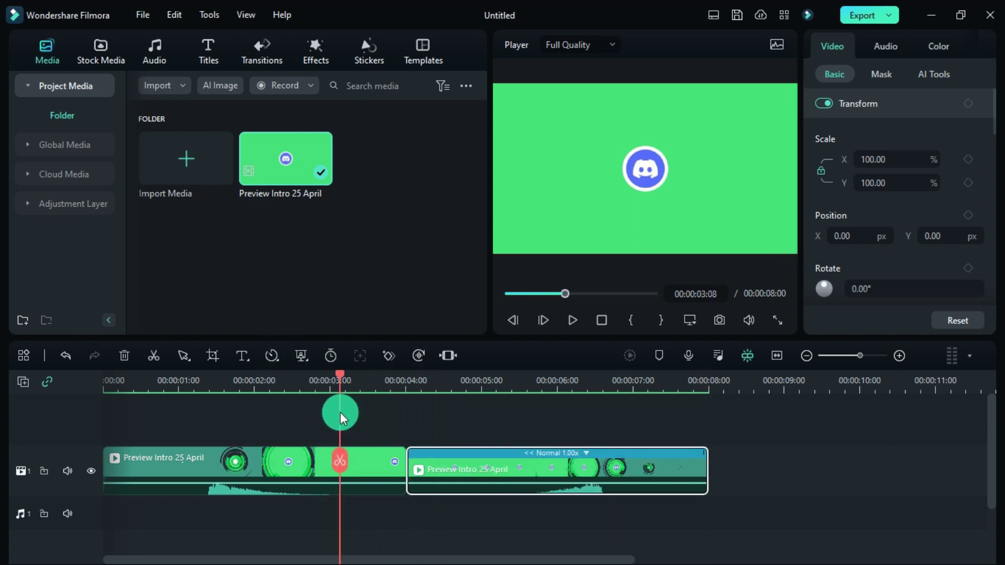
key("space")
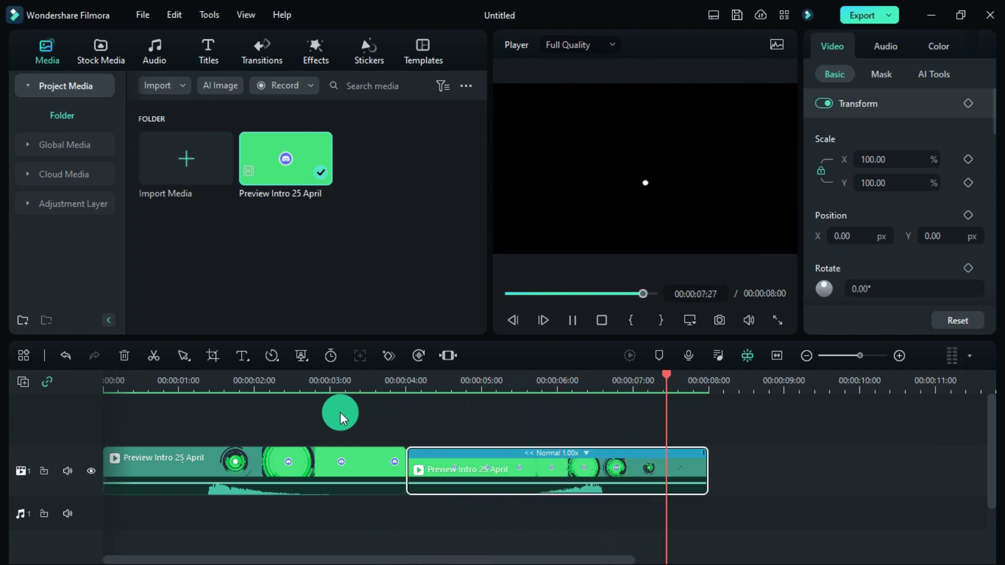
Step: Import the BG image, place it beneath the intro, and trim it to end at 4 seconds
key("space")
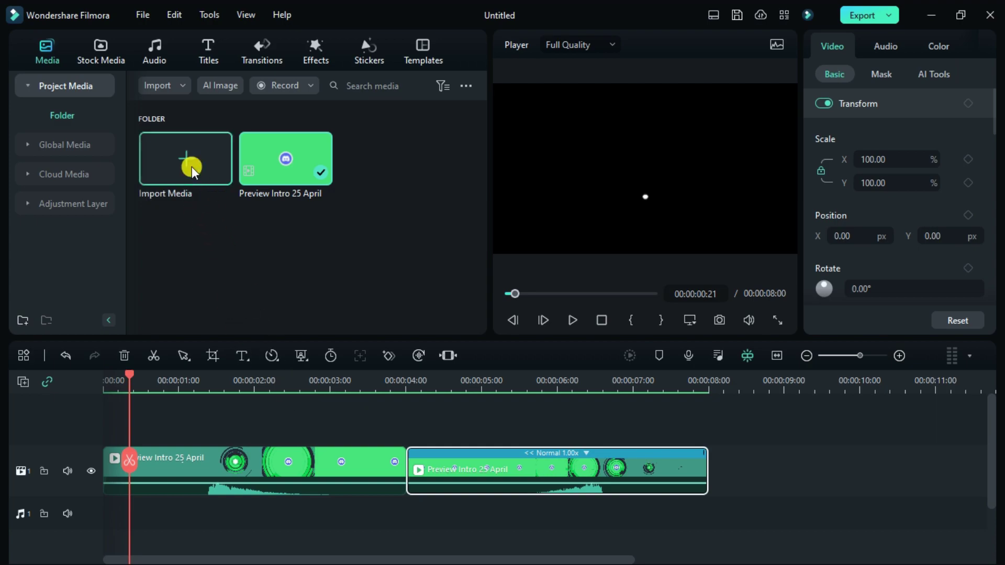
left_click(192, 166)
double_click(384, 216)
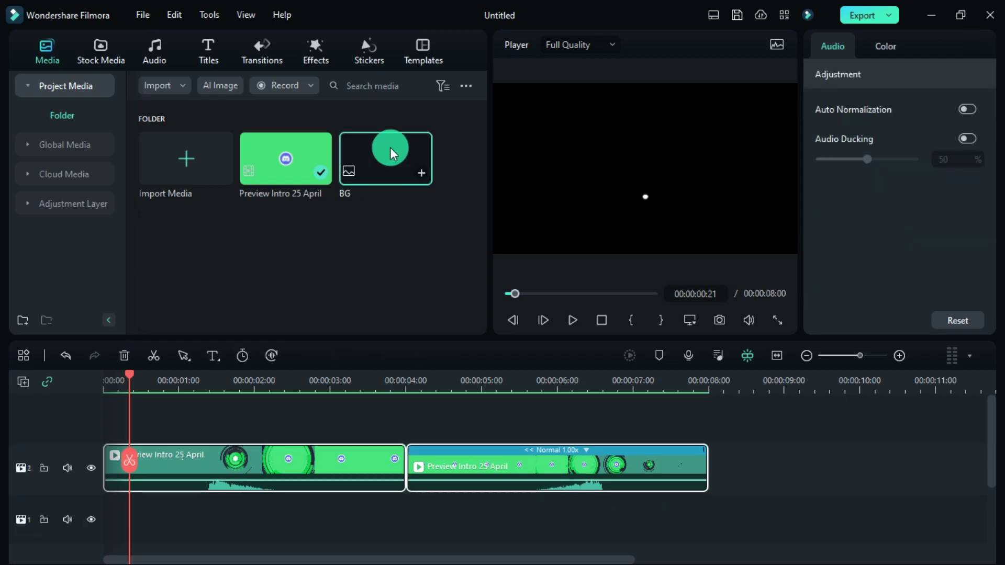
left_click_drag(391, 146, 80, 509)
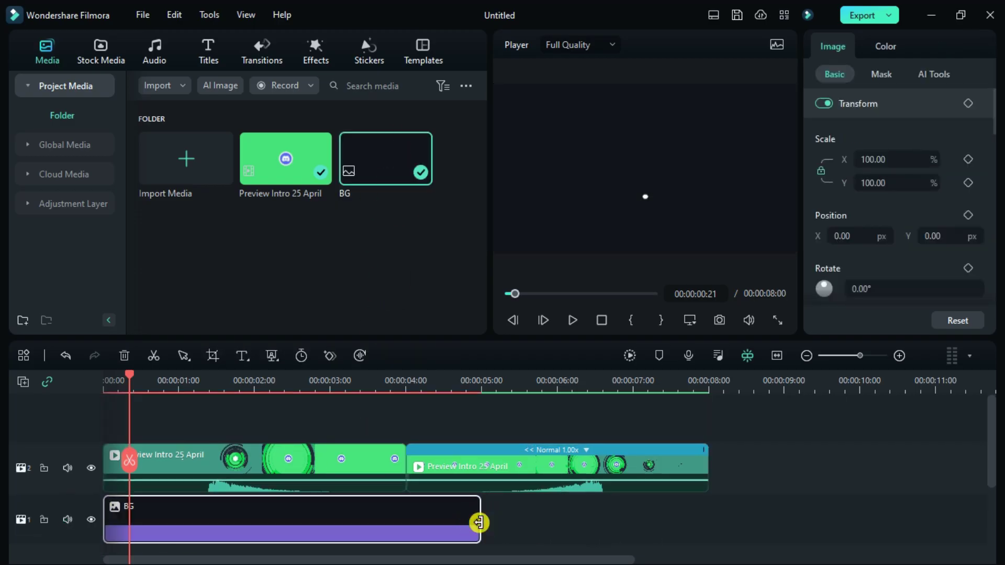
left_click_drag(479, 522, 405, 521)
Step: Scrub near the start and toggle the background track's visibility to compare
left_click(280, 376)
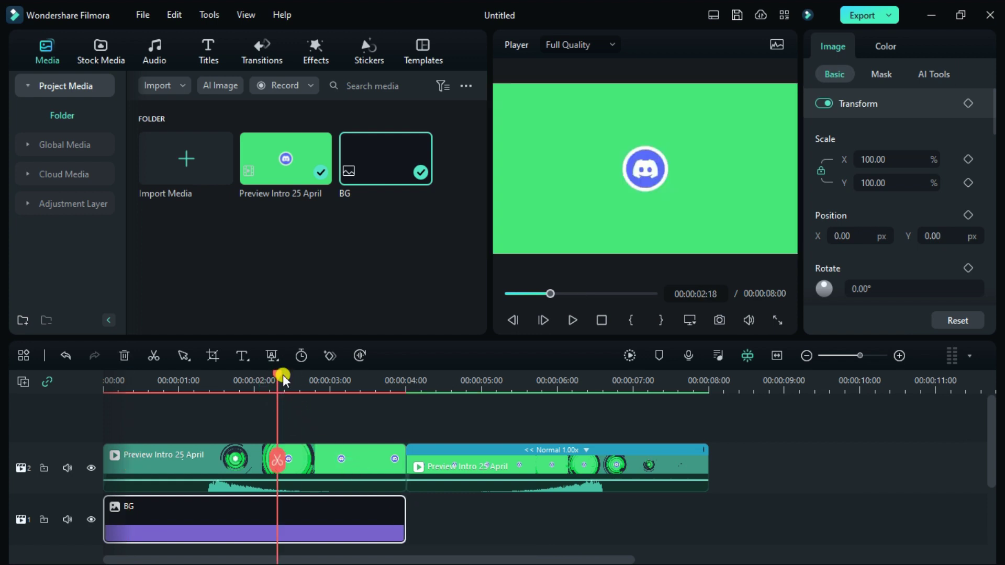
left_click_drag(282, 375, 159, 416)
left_click(120, 493)
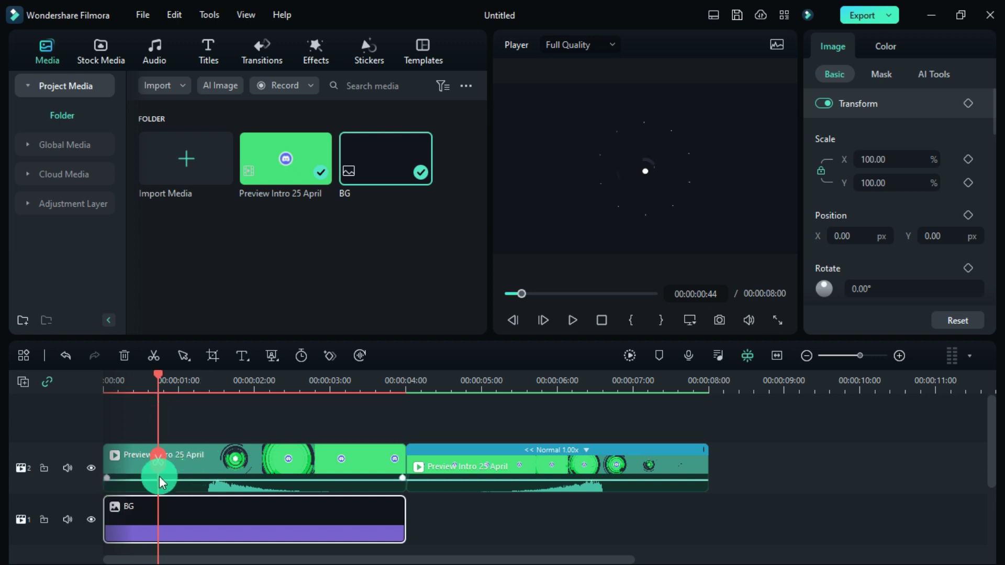
left_click(90, 518)
left_click(90, 518)
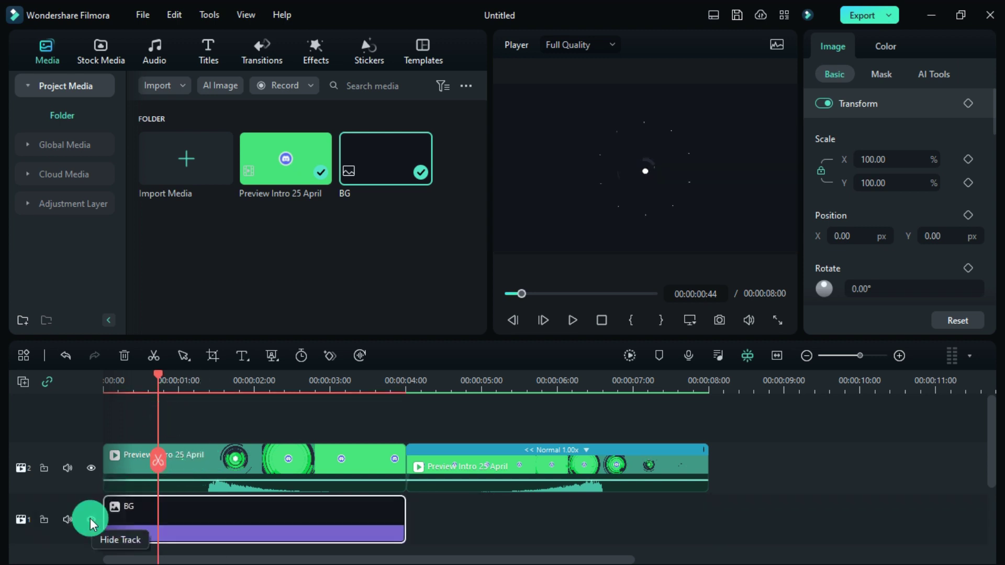
Step: Import the pexels-cottonbro-5310851 stock video
left_click_drag(159, 464, 182, 463)
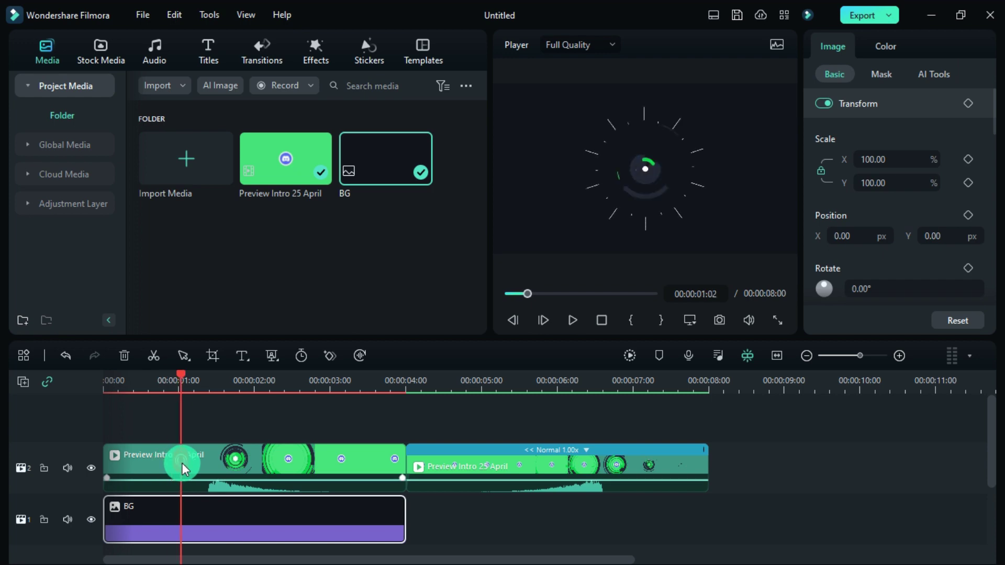
left_click(198, 171)
left_click(299, 241)
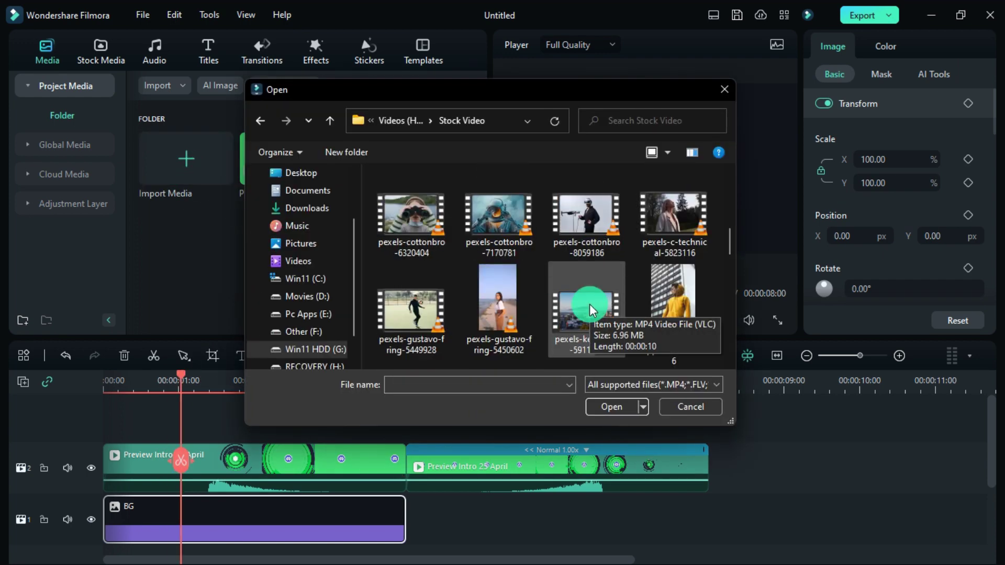
scroll(523, 262, "up", 2)
double_click(503, 232)
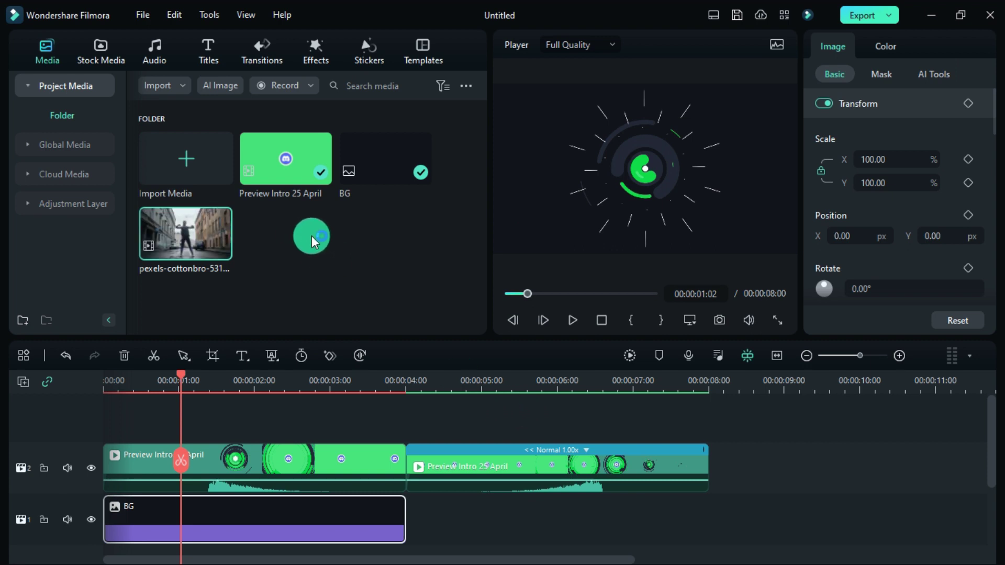
Step: Place the stock video after BG on track 1, dismiss the resolution prompt, and rewind the preview
left_click_drag(194, 230, 415, 516)
left_click(565, 327)
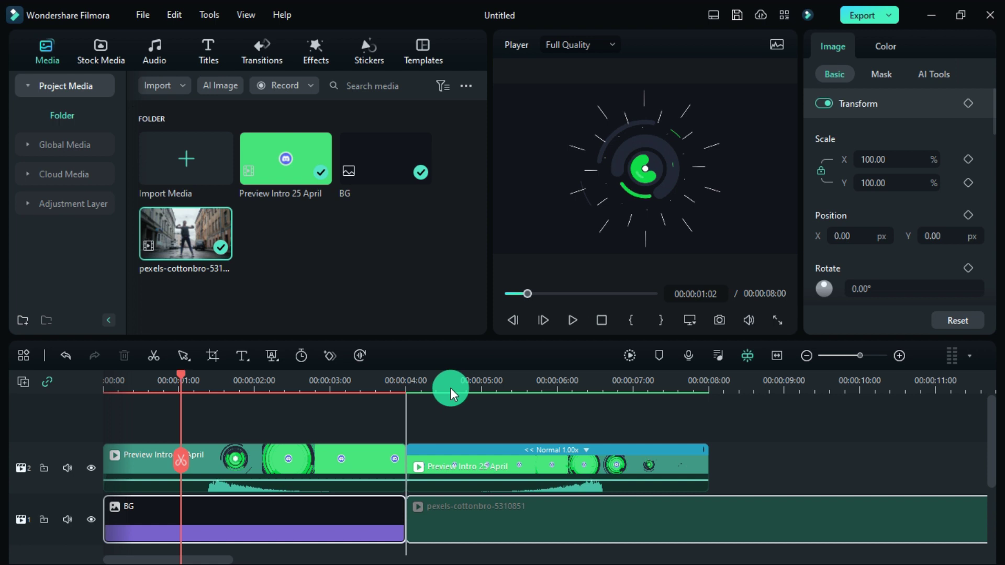
left_click(423, 390)
left_click_drag(524, 293, 494, 297)
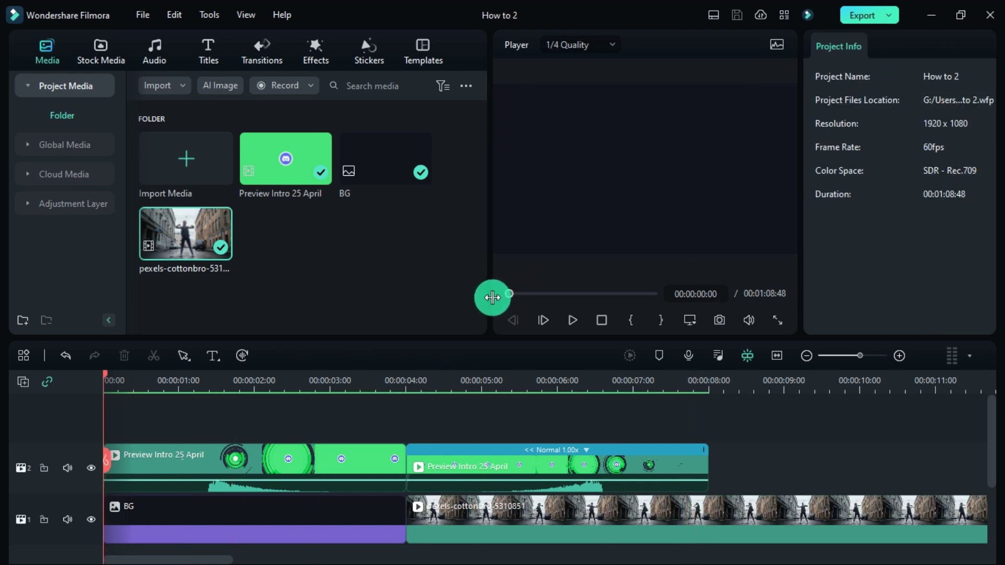